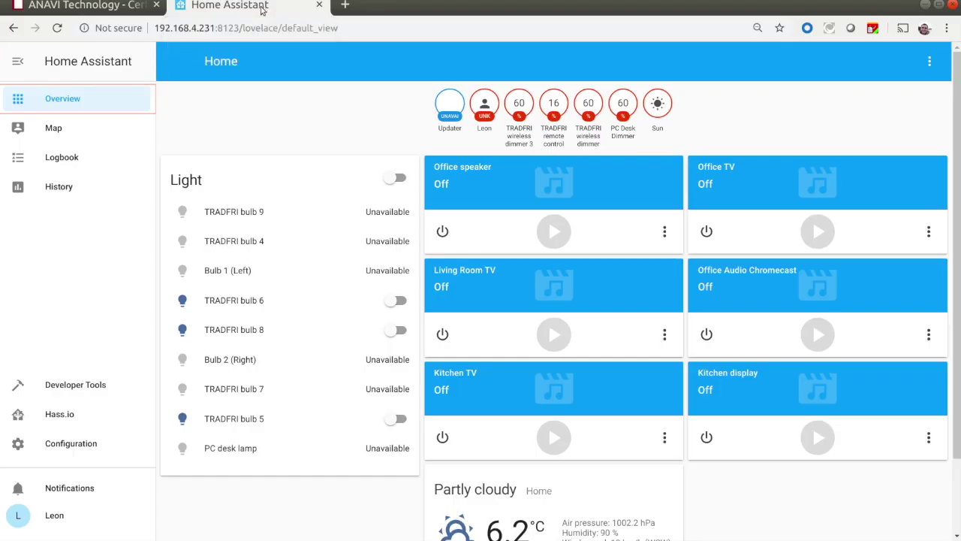
Search the Hass.io Add-on Store for 'mosq' and open the Mosquitto broker add-on
{"action": "left_click", "coordinate": [74, 420]}
{"action": "left_click", "coordinate": [362, 98]}
{"action": "left_click", "coordinate": [272, 275]}
{"action": "type", "text": "mosq"}
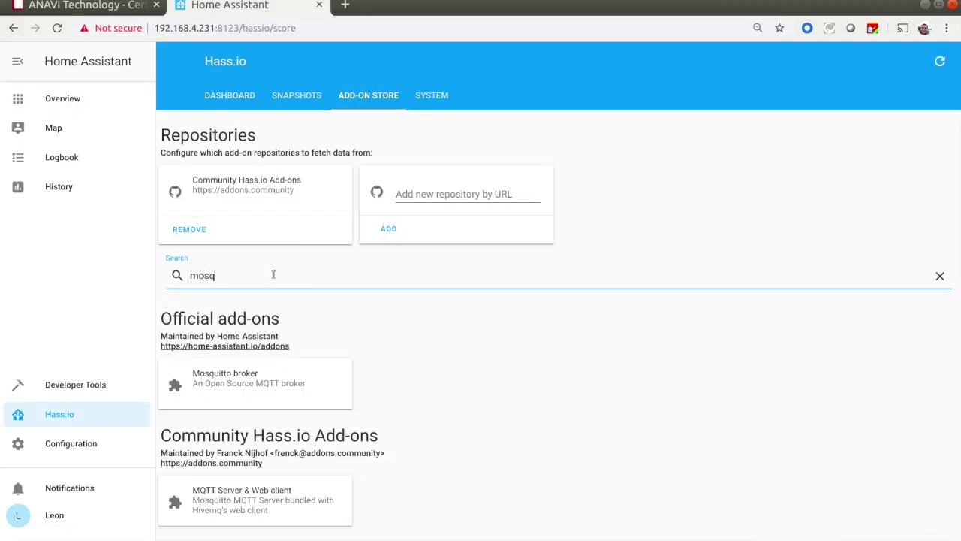
{"action": "left_click", "coordinate": [233, 382]}
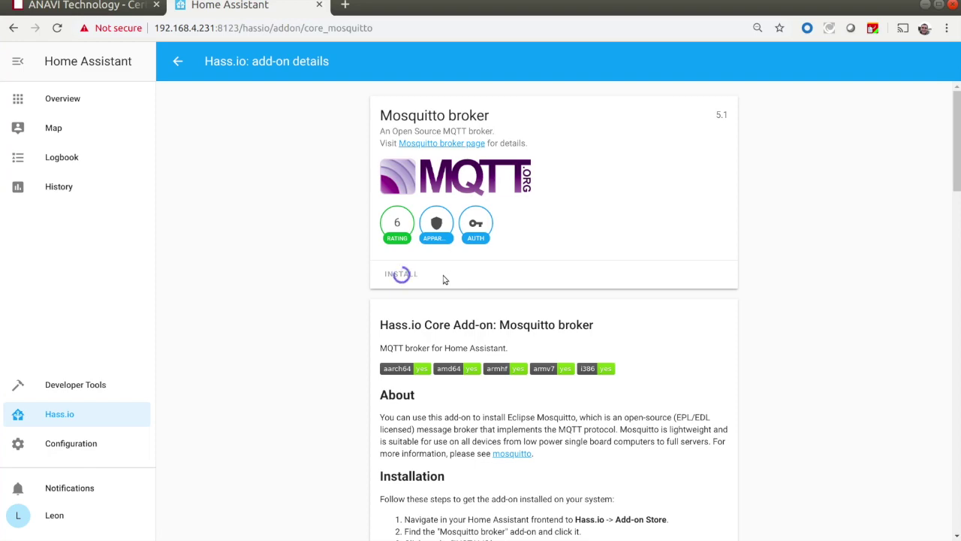
{"action": "scroll", "coordinate": [444, 278], "scroll_direction": "down", "scroll_amount": 20}
Add a login entry with username "demo" and password "demo" to the logins list
{"action": "left_click", "coordinate": [516, 234]}
{"action": "key", "text": "Return"}
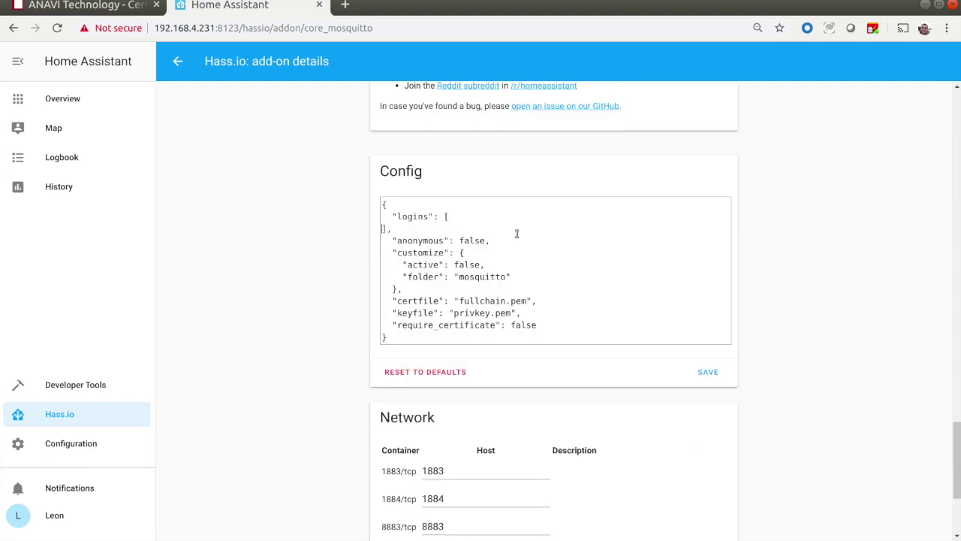
{"action": "key", "text": "Return"}
{"action": "type", "text": "{"}
{"action": "key", "text": "Return"}
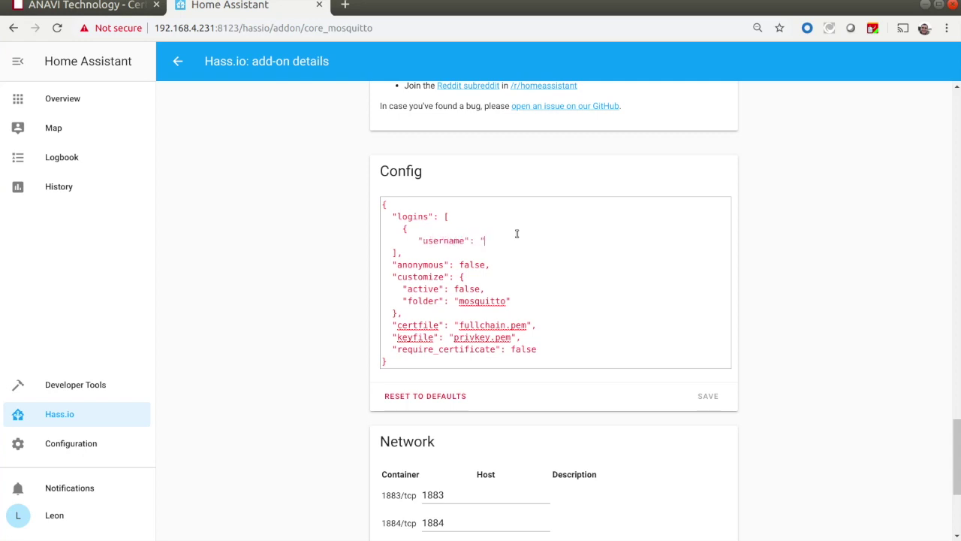
{"action": "type", "text": "\"username\": \"demo\","}
{"action": "key", "text": "Return"}
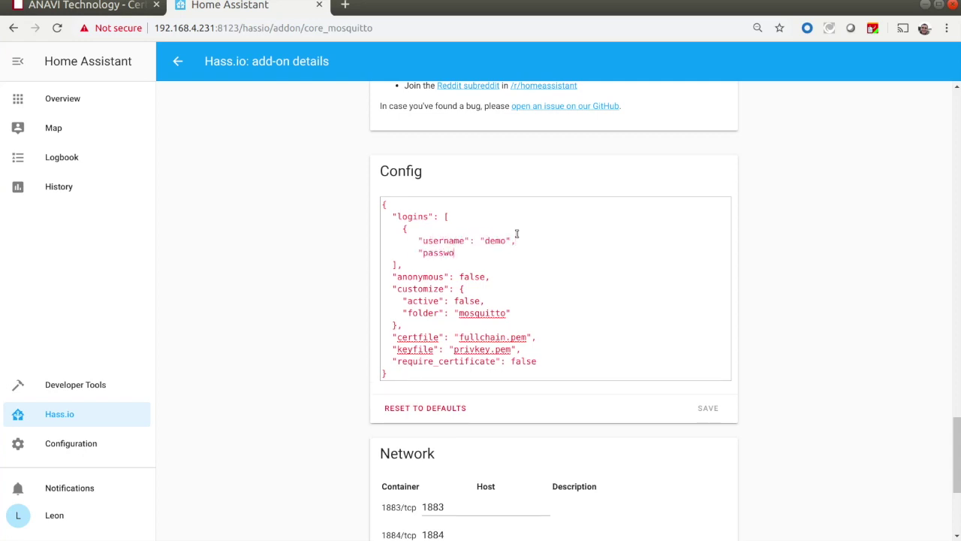
{"action": "type", "text": "\"password\": \"demo\""}
{"action": "key", "text": "Return"}
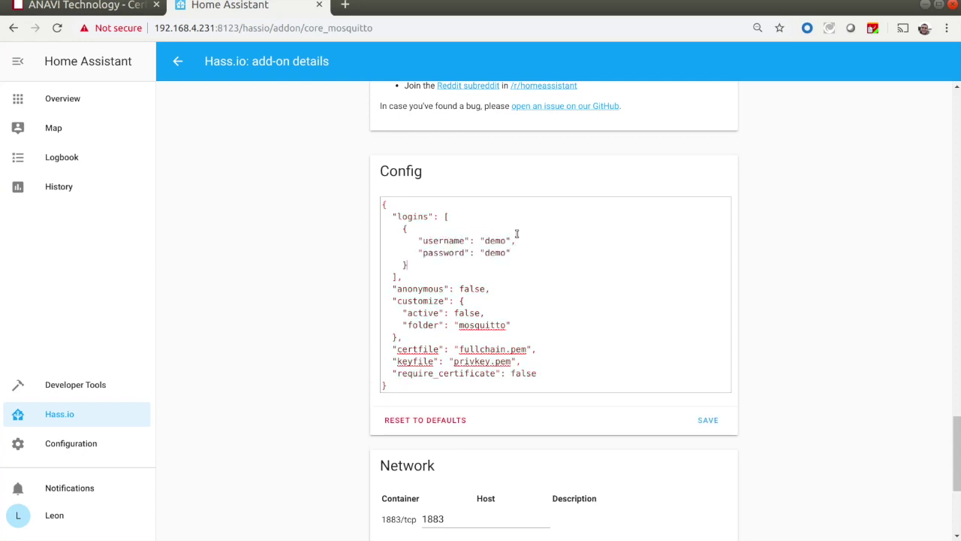
Save the broker configuration and select the acl.conf file path in the log
{"action": "left_click", "coordinate": [702, 428]}
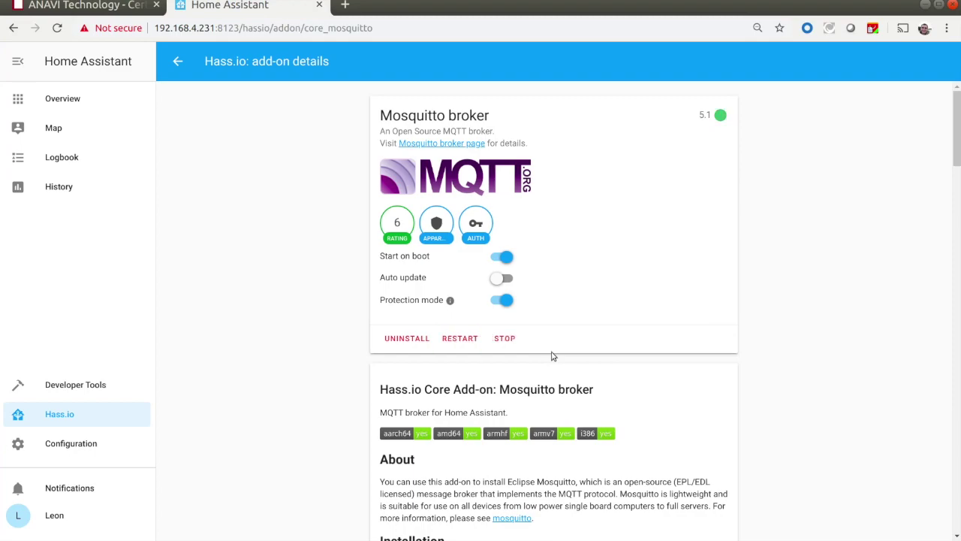
{"action": "left_click_drag", "start_coordinate": [956, 101], "coordinate": [958, 518]}
{"action": "left_click_drag", "start_coordinate": [666, 336], "coordinate": [567, 342]}
{"action": "key", "text": "ctrl+alt+t"}
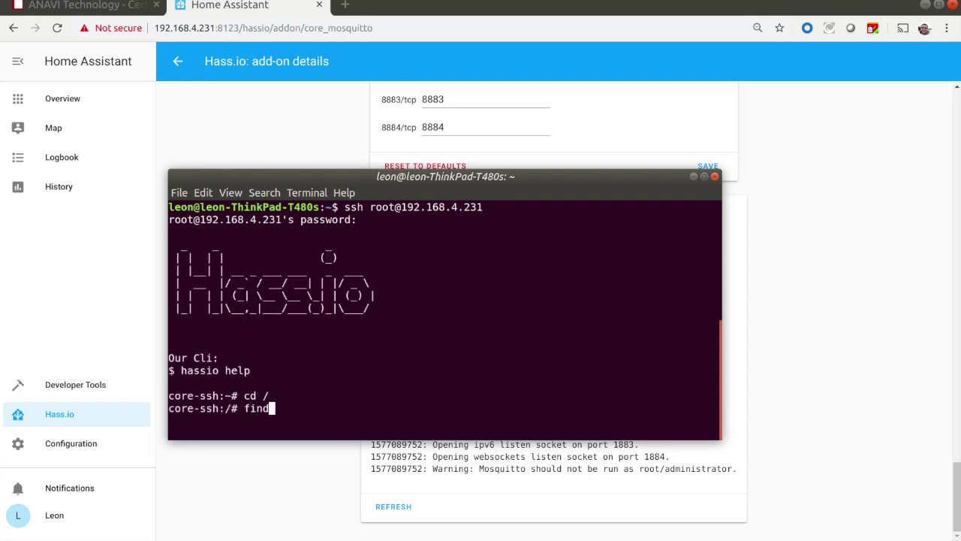
In /share/mosquitto on the host, list the files with ls -l and print acl.conf
{"action": "key", "text": "Return"}
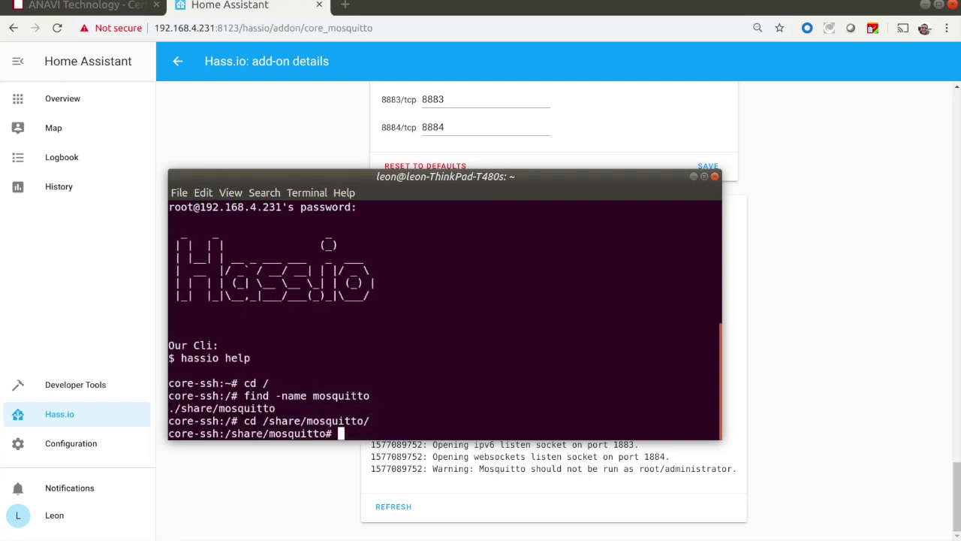
{"action": "type", "text": "ls -l"}
{"action": "key", "text": "Return"}
{"action": "type", "text": "cat acl.conf"}
{"action": "key", "text": "Return"}
{"action": "type", "text": "cat a"}
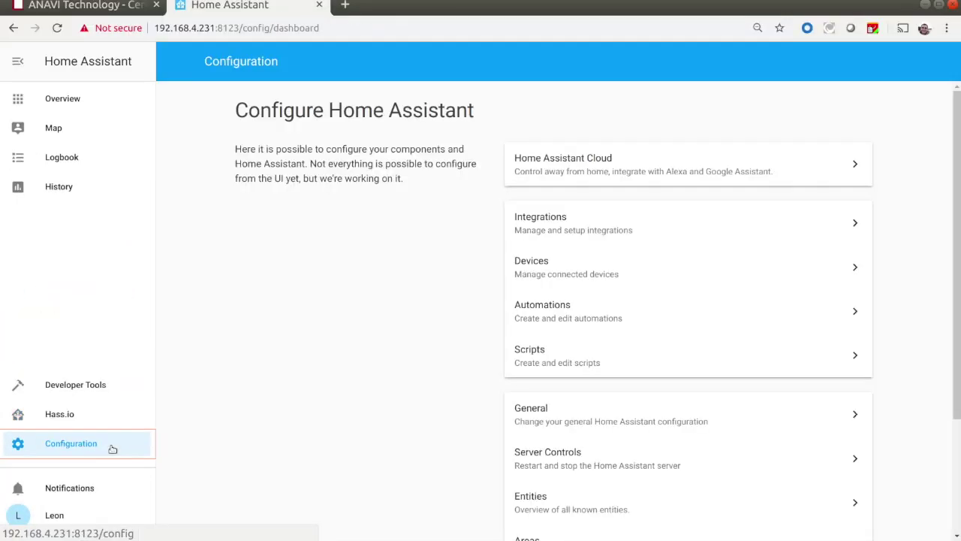
Add a new integration from the Integrations page and choose MQTT
{"action": "left_click", "coordinate": [559, 237]}
{"action": "left_click", "coordinate": [931, 514]}
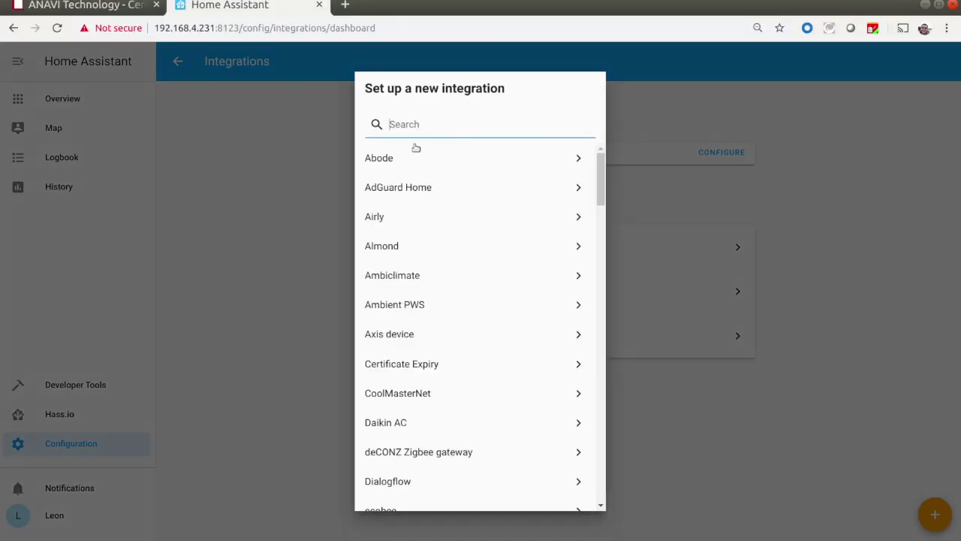
{"action": "left_click_drag", "start_coordinate": [599, 177], "coordinate": [600, 308]}
{"action": "scroll", "coordinate": [442, 386], "scroll_direction": "down", "scroll_amount": 1}
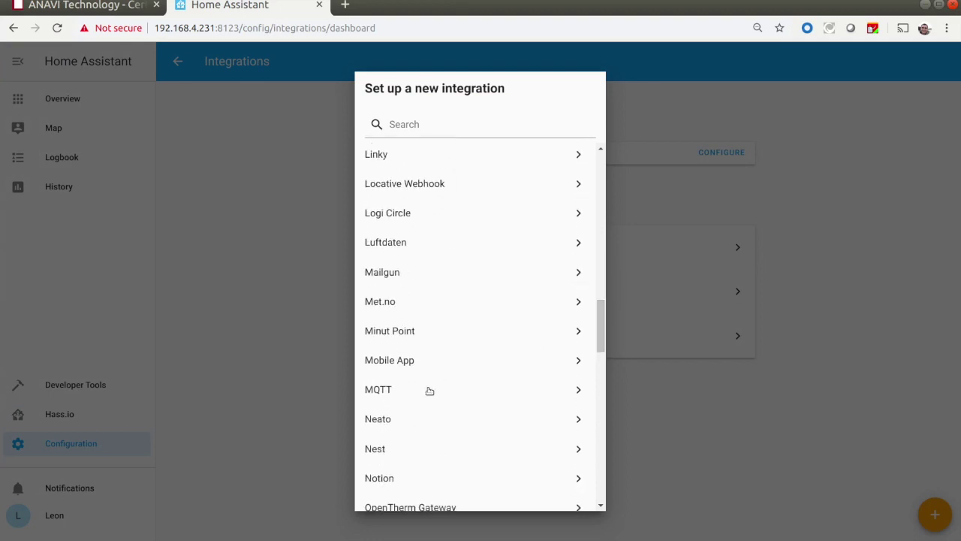
{"action": "left_click", "coordinate": [442, 387]}
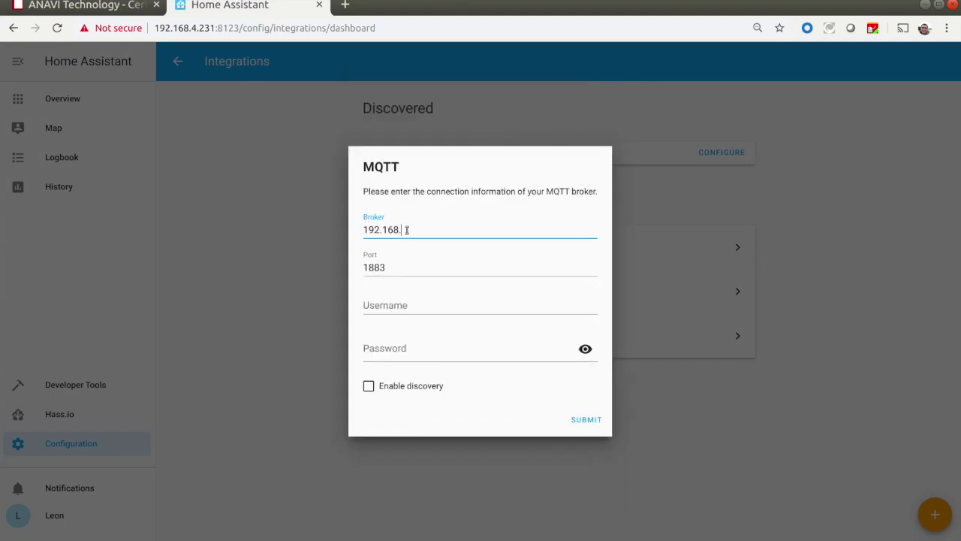